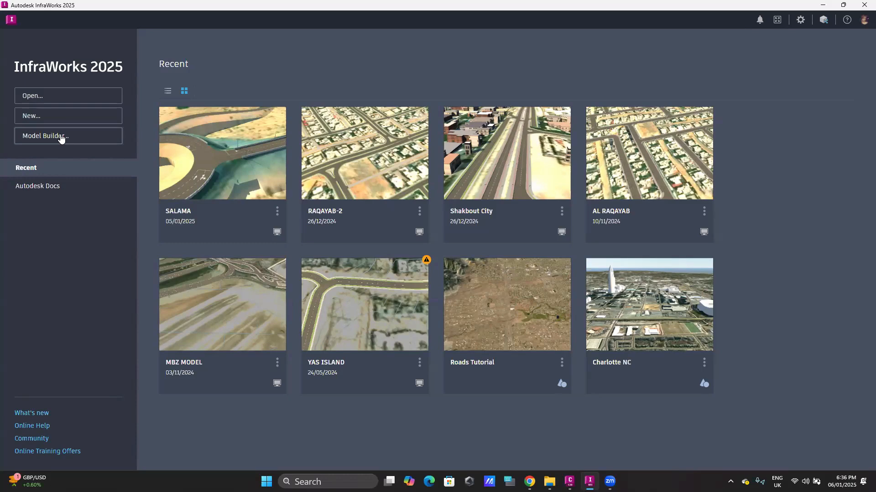
Step: Open Model Builder and locate the Falaj Al Mu'alla Road interchange with the 2nd December Street roundabout near Umm Al Quwain on the map
{"action": "left_click", "coordinate": [62, 137]}
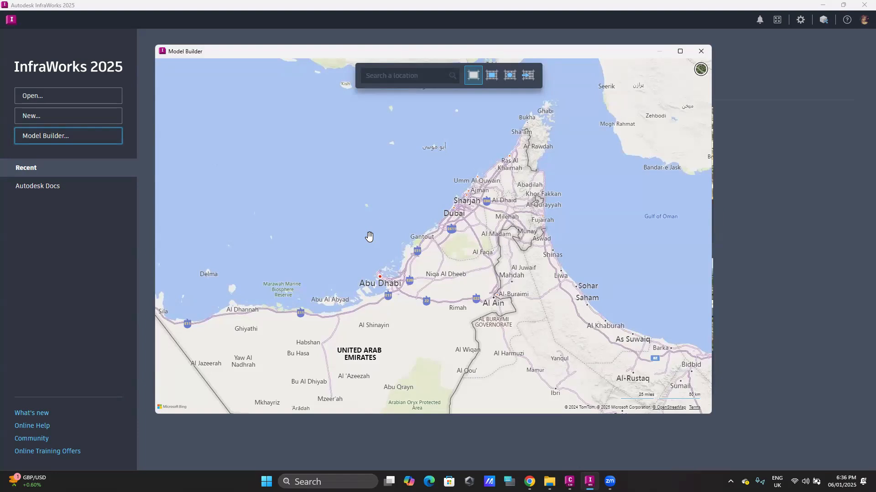
{"action": "left_click_drag", "start_coordinate": [416, 300], "coordinate": [414, 296]}
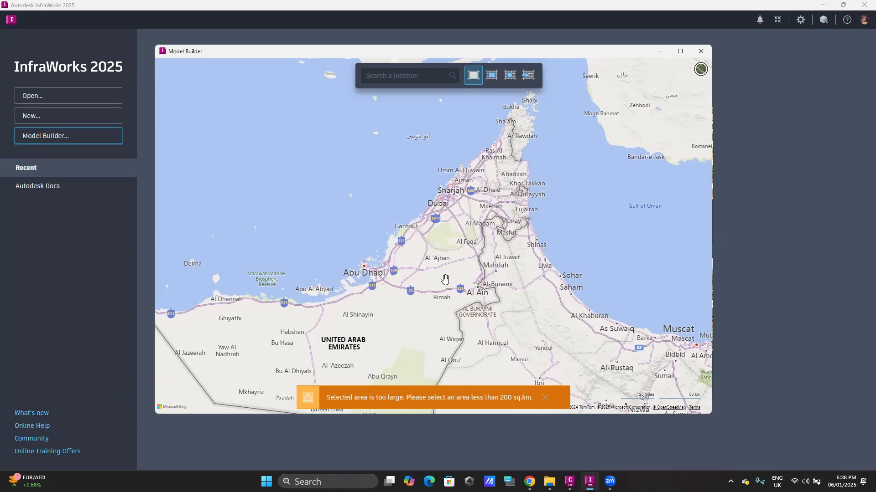
{"action": "scroll", "coordinate": [445, 279], "scroll_direction": "up", "scroll_amount": 5}
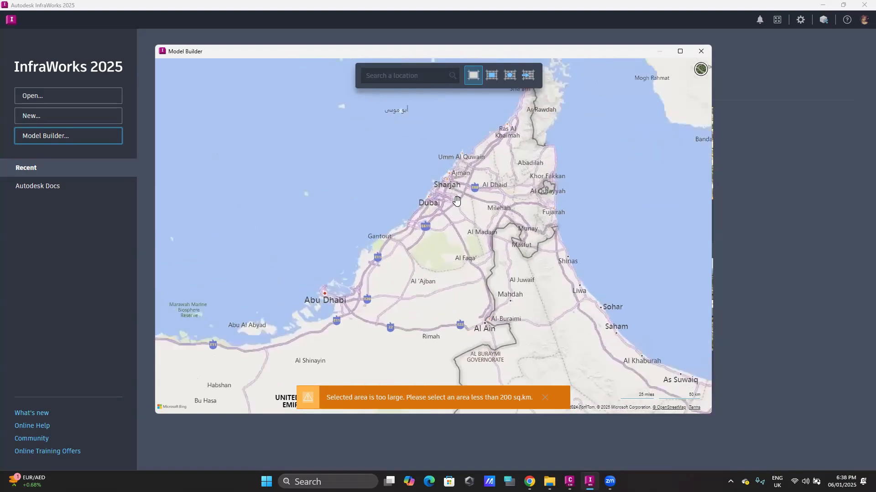
{"action": "scroll", "coordinate": [421, 194], "scroll_direction": "up", "scroll_amount": 3}
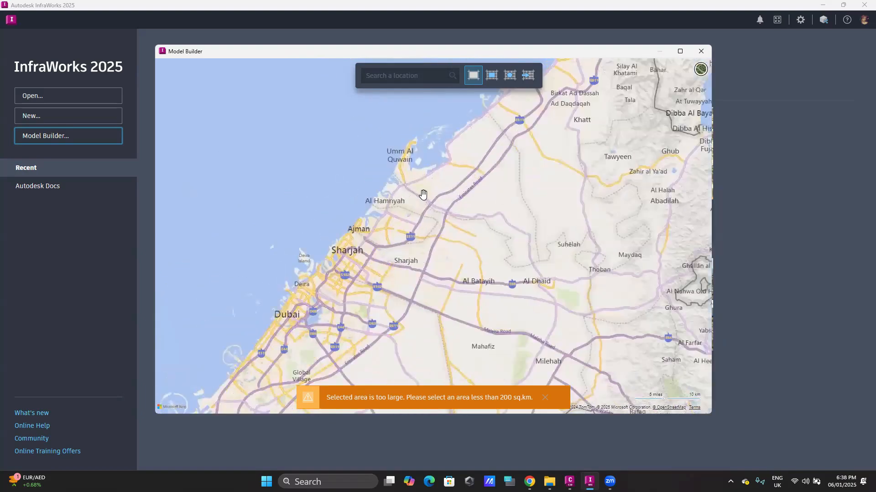
{"action": "scroll", "coordinate": [418, 209], "scroll_direction": "up", "scroll_amount": 5}
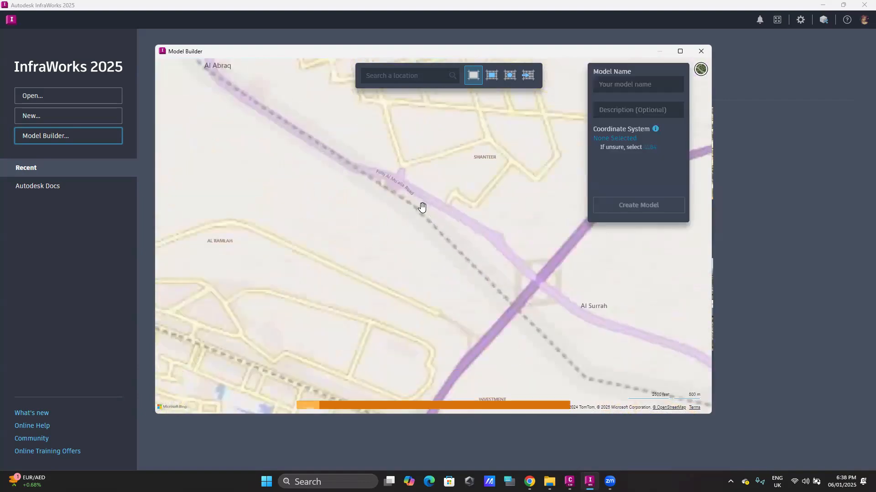
{"action": "left_click_drag", "start_coordinate": [414, 240], "coordinate": [397, 277]}
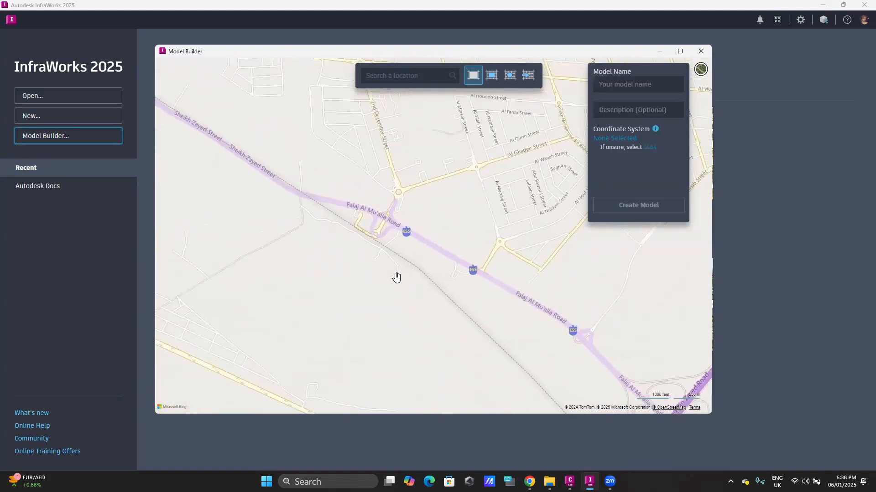
{"action": "scroll", "coordinate": [395, 240], "scroll_direction": "up", "scroll_amount": 1}
{"action": "left_click_drag", "start_coordinate": [408, 237], "coordinate": [459, 262]}
{"action": "scroll", "coordinate": [444, 266], "scroll_direction": "up", "scroll_amount": 1}
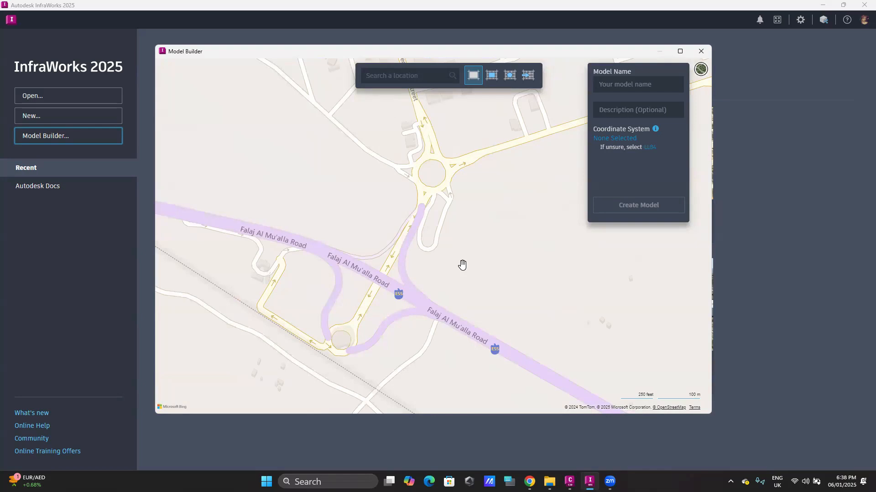
{"action": "left_click_drag", "start_coordinate": [459, 262], "coordinate": [462, 254]}
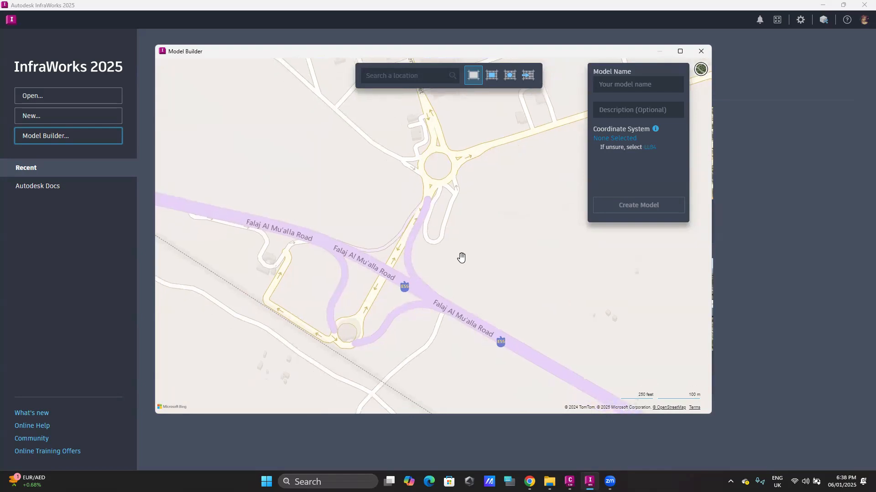
{"action": "left_click_drag", "start_coordinate": [461, 258], "coordinate": [485, 271]}
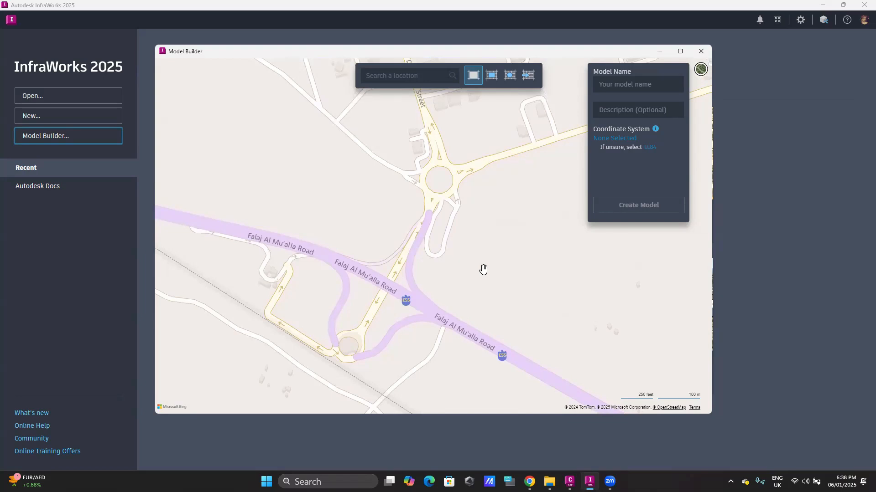
{"action": "mouse_move", "coordinate": [486, 269]}
{"action": "left_mouse_down"}
{"action": "mouse_move", "coordinate": [488, 279]}
{"action": "mouse_move", "coordinate": [494, 264]}
{"action": "left_mouse_up"}
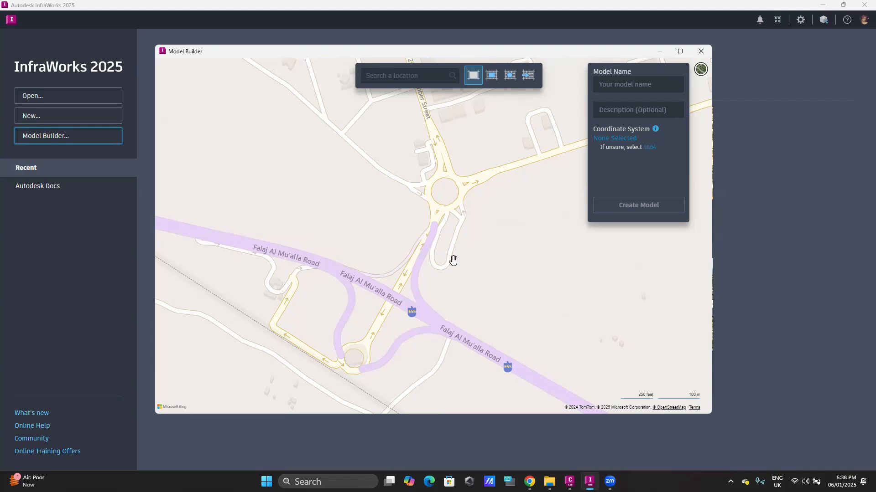
{"action": "scroll", "coordinate": [454, 250], "scroll_direction": "down", "scroll_amount": 3}
{"action": "scroll", "coordinate": [461, 256], "scroll_direction": "down", "scroll_amount": 5}
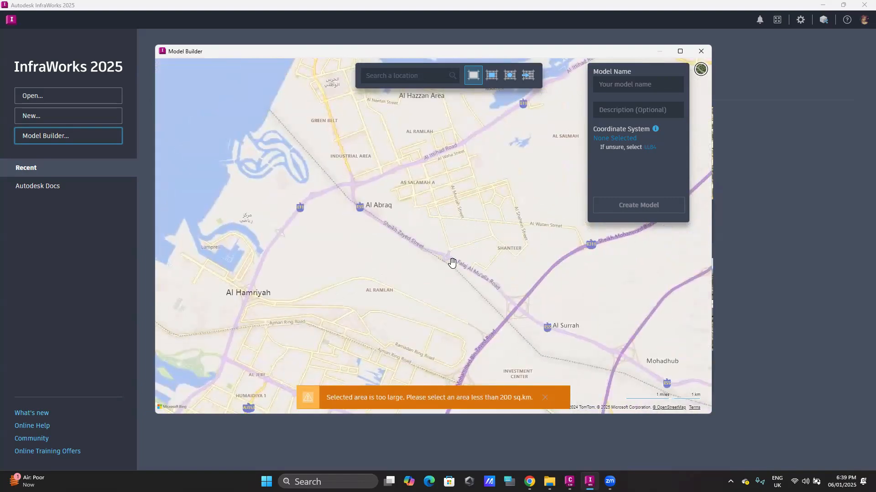
{"action": "scroll", "coordinate": [447, 261], "scroll_direction": "up", "scroll_amount": 4}
{"action": "scroll", "coordinate": [447, 248], "scroll_direction": "up", "scroll_amount": 5}
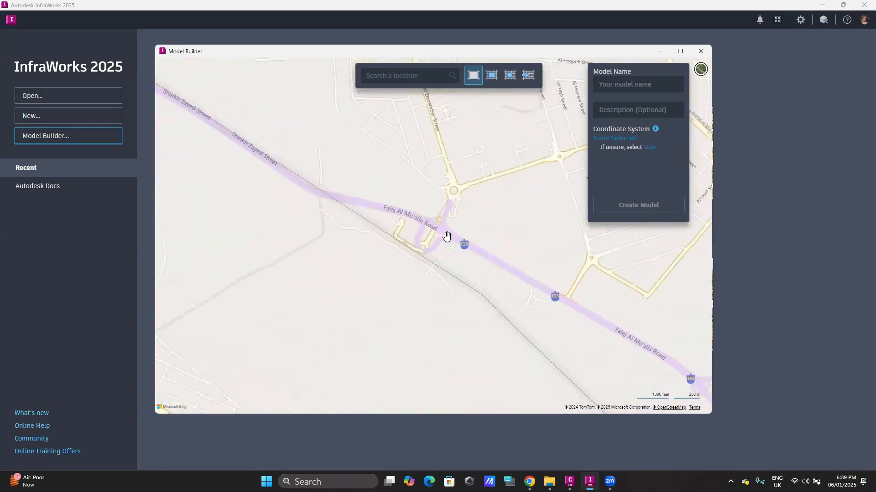
{"action": "mouse_move", "coordinate": [472, 238]}
{"action": "left_mouse_down"}
{"action": "mouse_move", "coordinate": [478, 265]}
{"action": "mouse_move", "coordinate": [476, 255]}
{"action": "left_mouse_up"}
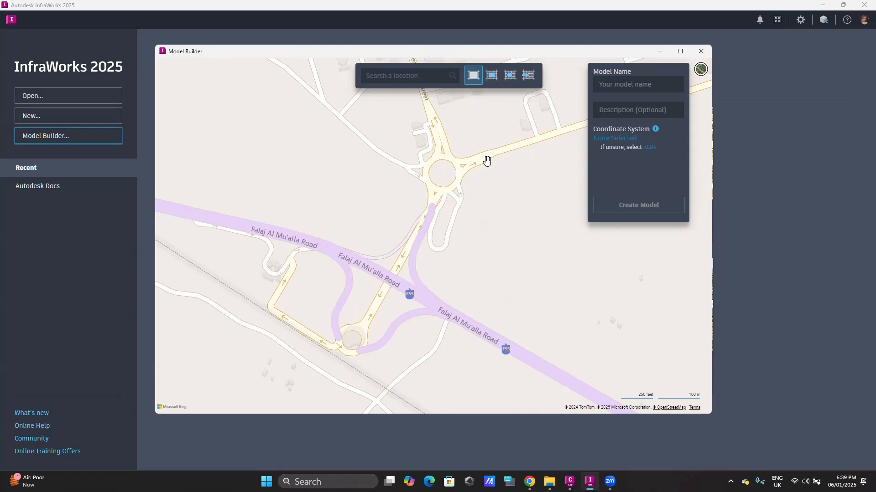
{"action": "left_click_drag", "start_coordinate": [492, 201], "coordinate": [512, 218]}
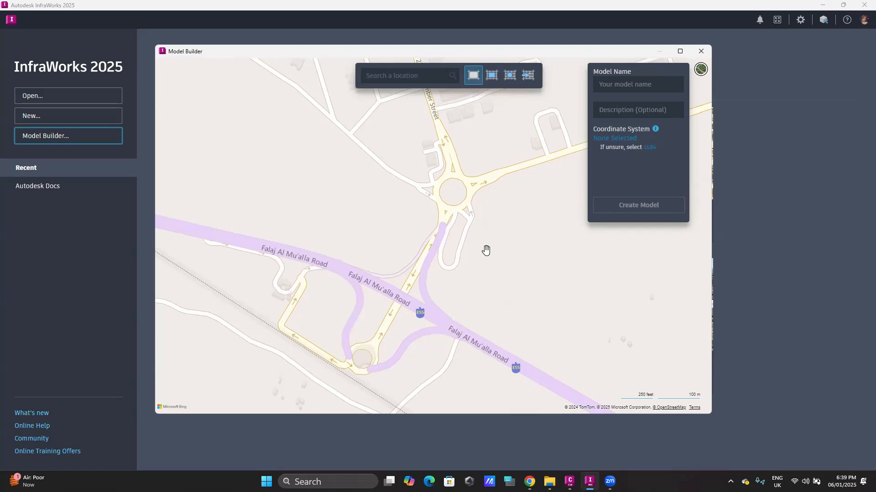
Step: Start a polygon area selection northwest of the roundabout, running around its east side and below the interchange to the southwest corner
{"action": "left_click", "coordinate": [509, 78]}
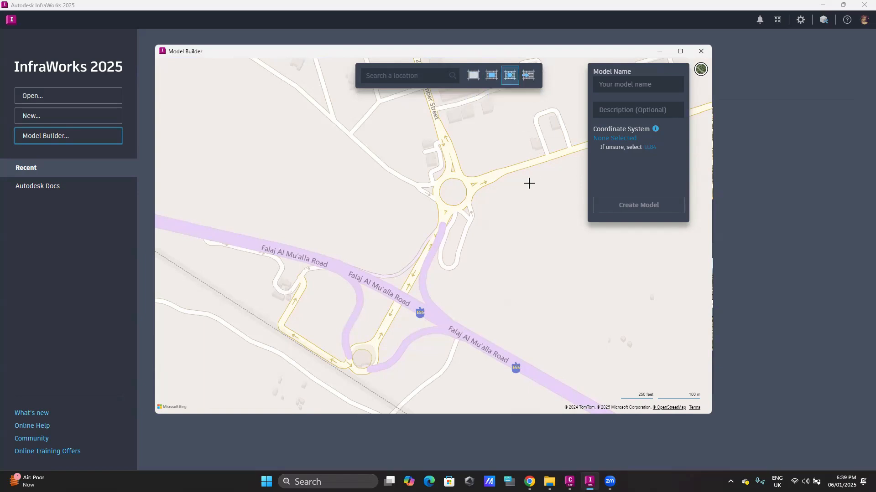
{"action": "left_click", "coordinate": [406, 119]}
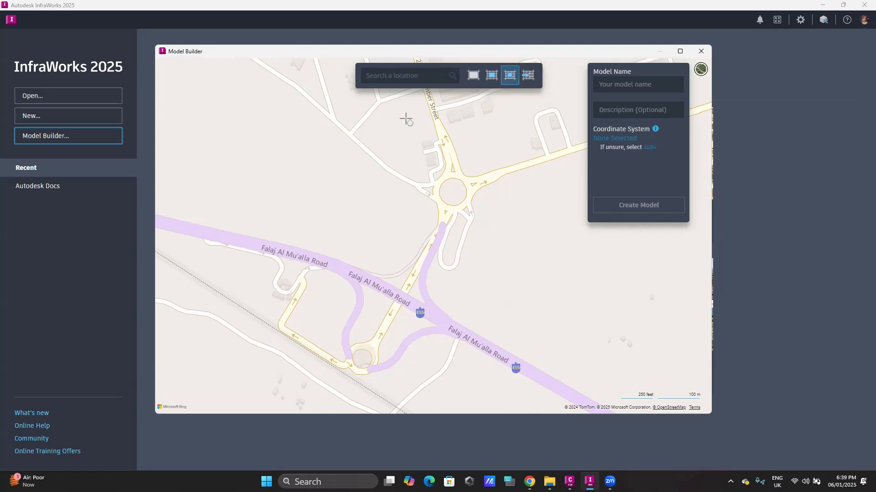
{"action": "left_click", "coordinate": [554, 187]}
{"action": "double_click", "coordinate": [520, 261]}
{"action": "left_click_drag", "start_coordinate": [520, 261], "coordinate": [459, 406]}
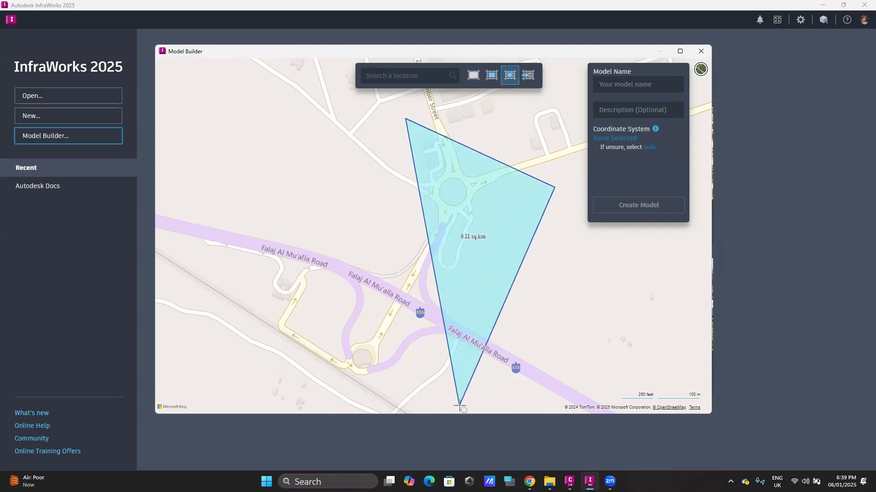
{"action": "left_click", "coordinate": [465, 301]}
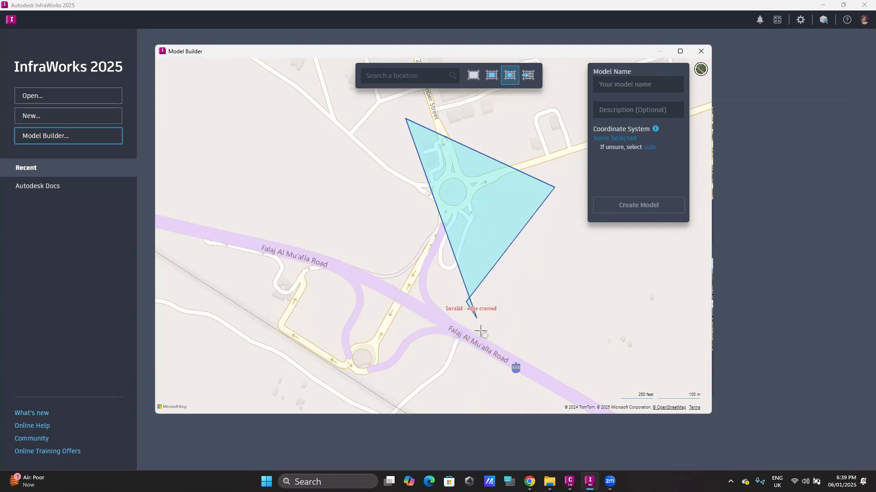
{"action": "left_click", "coordinate": [438, 403]}
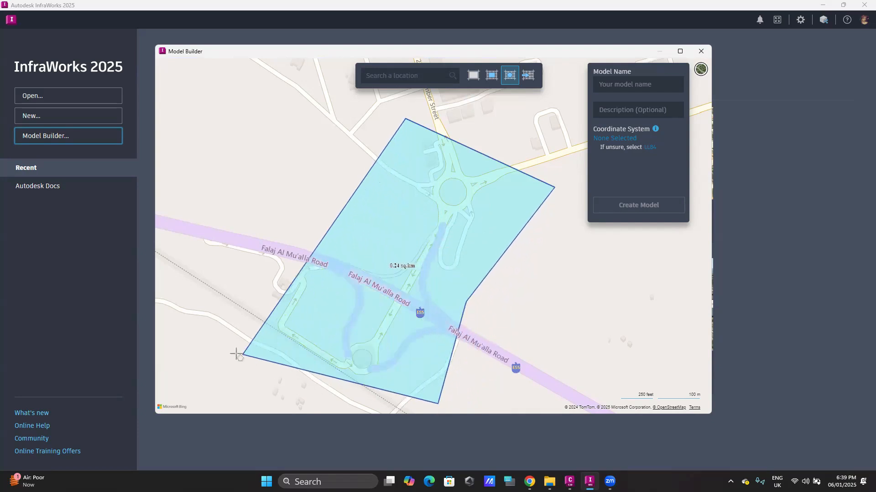
{"action": "left_click", "coordinate": [209, 334]}
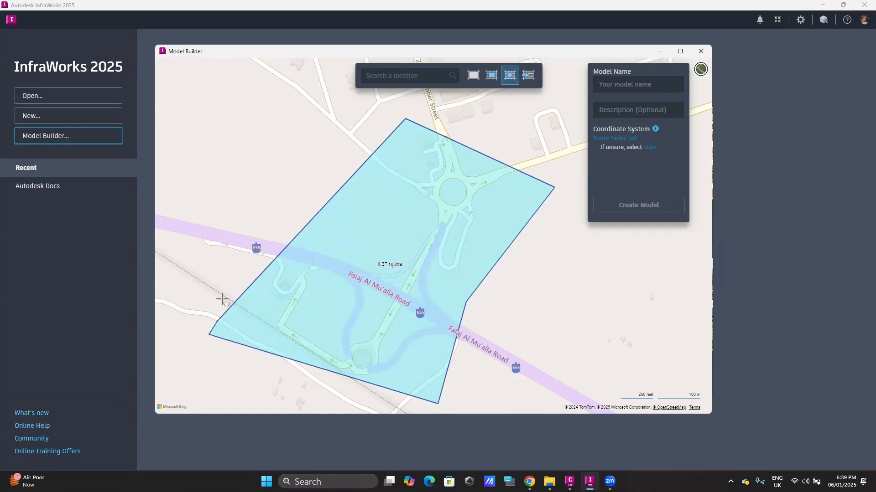
Step: Continue the polygon across Falaj Al Mu'alla Road and up the roundabout's west side, and close it at about 0.24 sq.km
{"action": "left_click", "coordinate": [241, 259]}
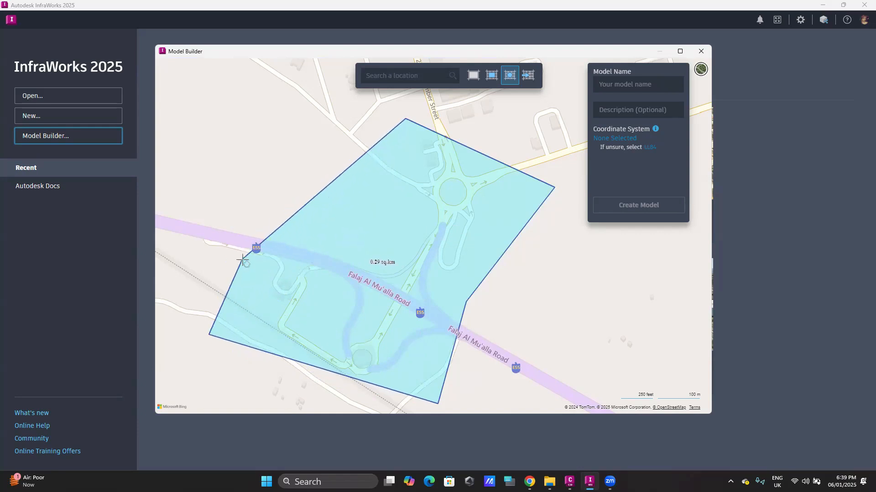
{"action": "left_click", "coordinate": [231, 224]}
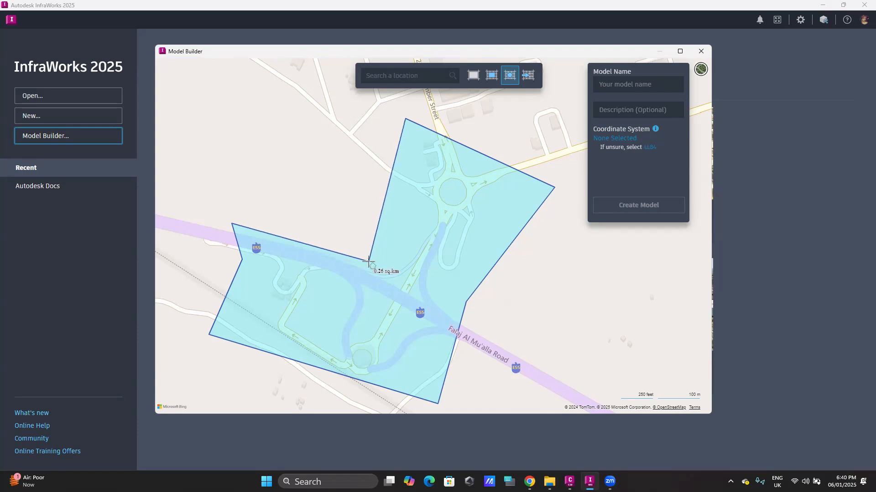
{"action": "left_click", "coordinate": [368, 262]}
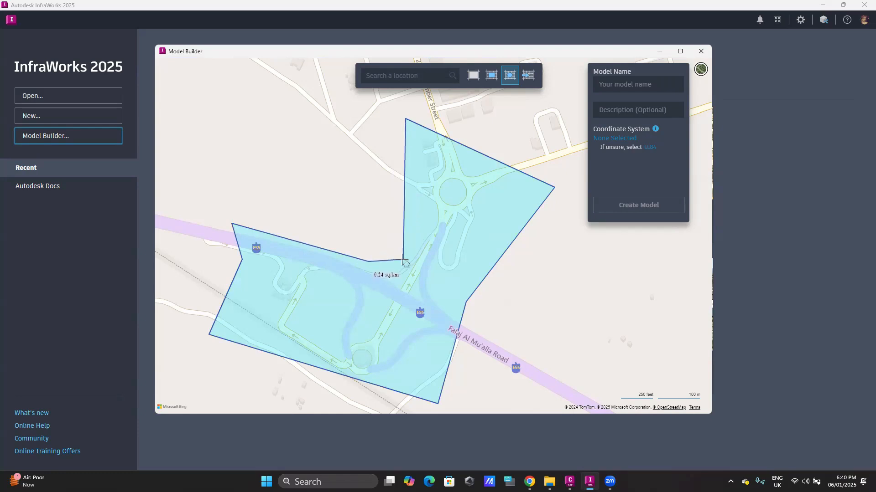
{"action": "left_click", "coordinate": [400, 259]}
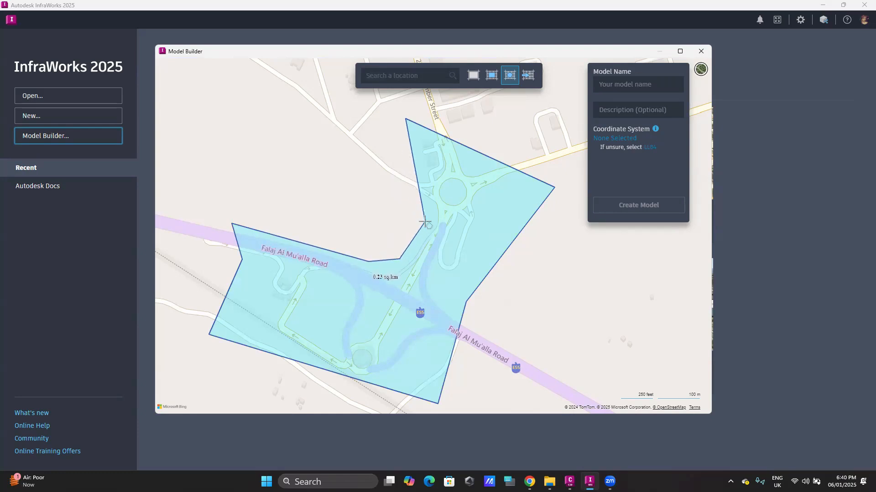
{"action": "scroll", "coordinate": [425, 220], "scroll_direction": "up", "scroll_amount": 3}
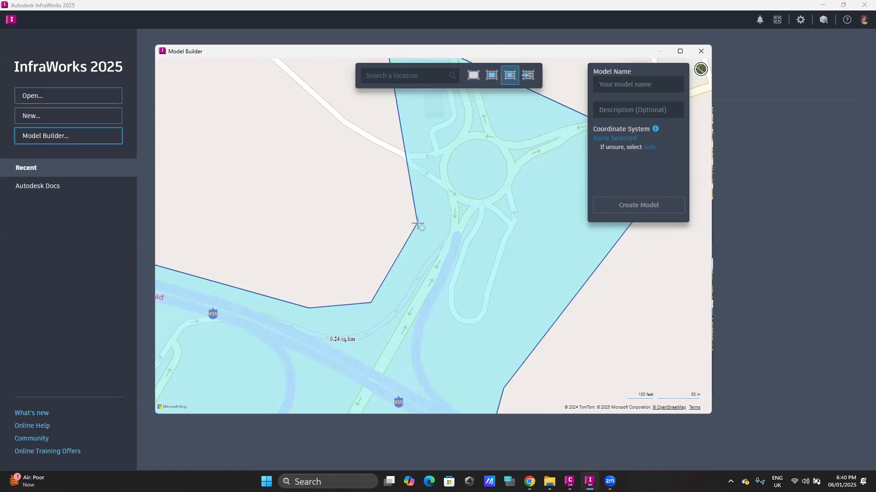
{"action": "left_click", "coordinate": [410, 221]}
{"action": "scroll", "coordinate": [387, 182], "scroll_direction": "down", "scroll_amount": 2}
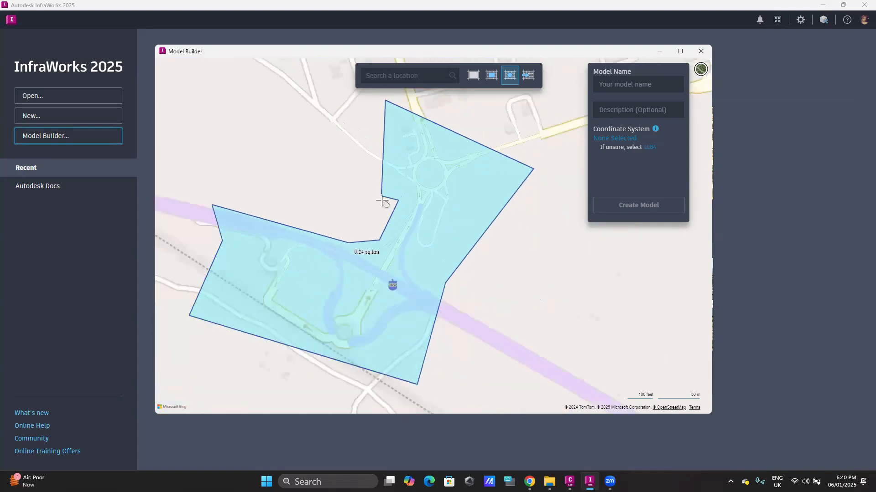
{"action": "scroll", "coordinate": [382, 200], "scroll_direction": "down", "scroll_amount": 1}
{"action": "scroll", "coordinate": [382, 191], "scroll_direction": "up", "scroll_amount": 2}
{"action": "scroll", "coordinate": [382, 169], "scroll_direction": "up", "scroll_amount": 1}
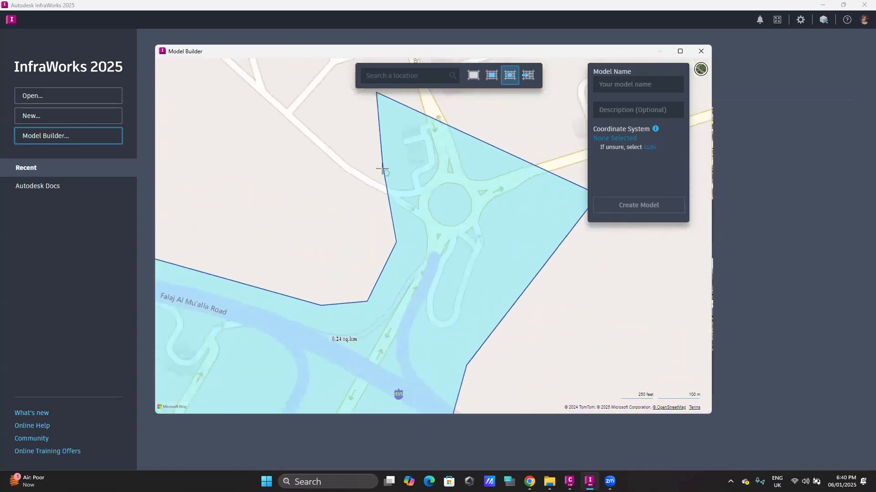
{"action": "scroll", "coordinate": [382, 170], "scroll_direction": "up", "scroll_amount": 2}
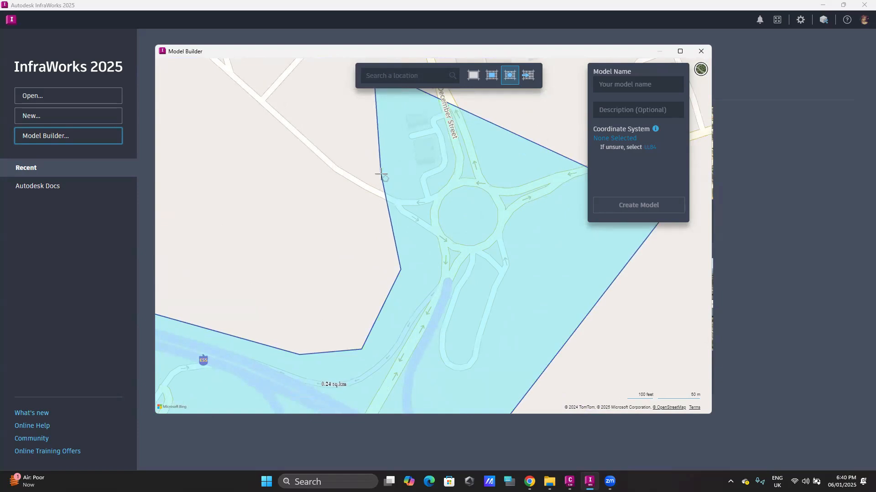
{"action": "double_click", "coordinate": [380, 174]}
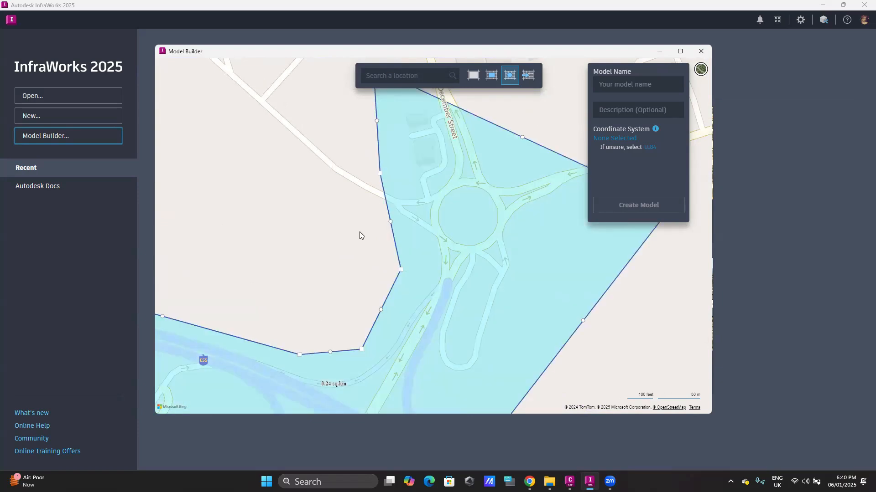
Step: Reshape the polygon to about 0.29 sq.km, pulling its east edge toward the roundabout and extending its southeast corner along Falaj Al Mu'alla Road
{"action": "scroll", "coordinate": [387, 219], "scroll_direction": "down", "scroll_amount": 2}
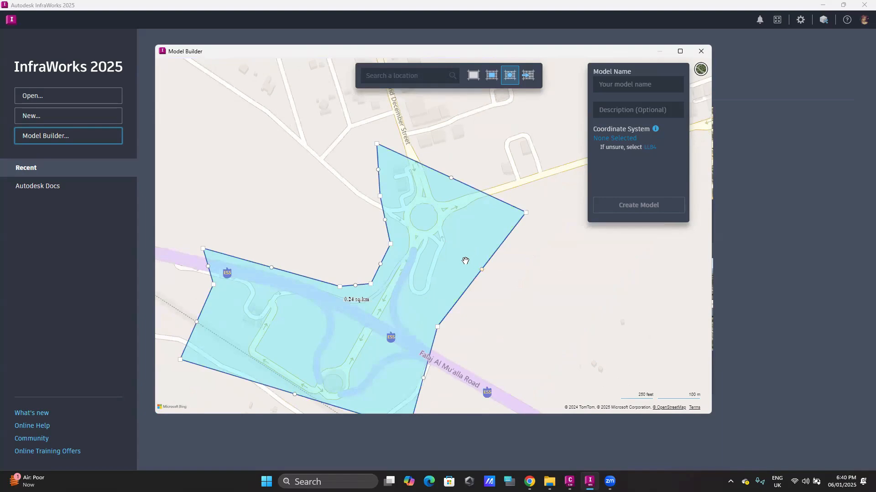
{"action": "scroll", "coordinate": [468, 233], "scroll_direction": "down", "scroll_amount": 2}
{"action": "scroll", "coordinate": [445, 255], "scroll_direction": "up", "scroll_amount": 2}
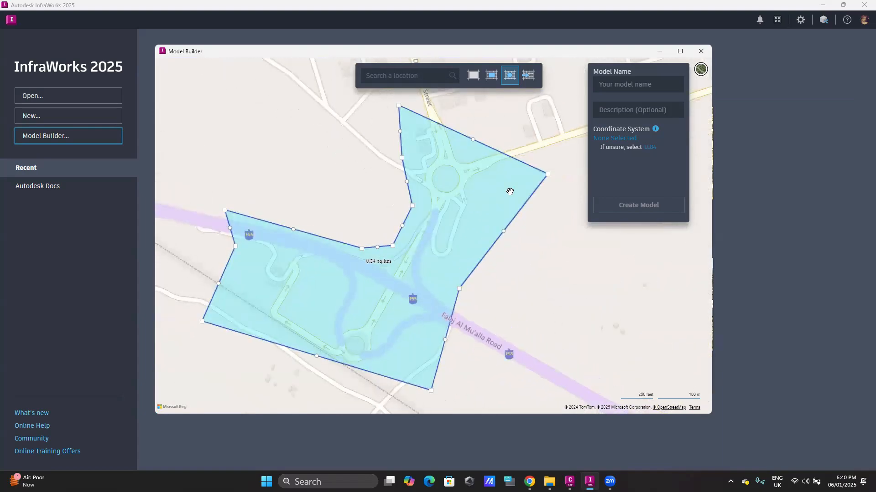
{"action": "left_click_drag", "start_coordinate": [502, 230], "coordinate": [460, 238]}
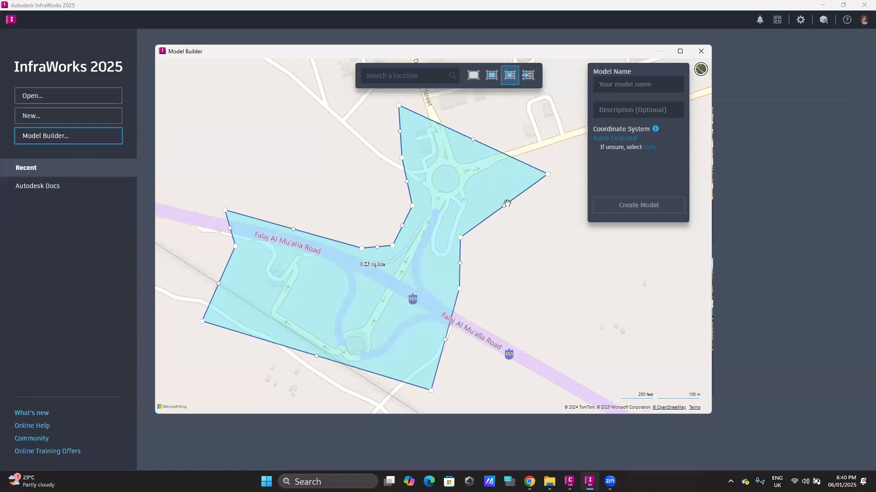
{"action": "left_click_drag", "start_coordinate": [504, 206], "coordinate": [472, 194]}
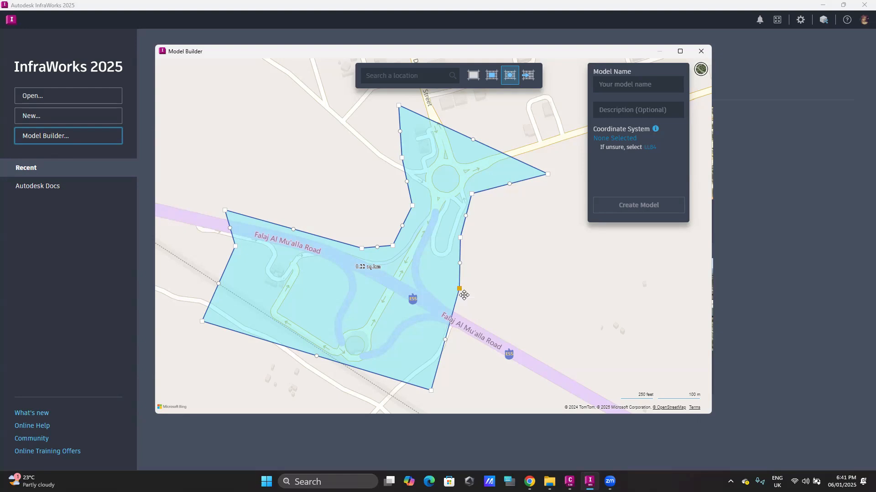
{"action": "left_click_drag", "start_coordinate": [462, 292], "coordinate": [589, 380]}
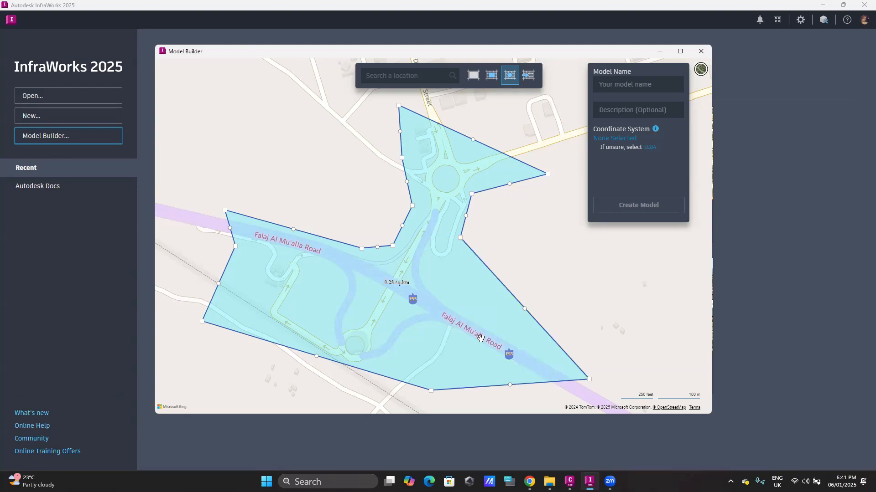
{"action": "left_click_drag", "start_coordinate": [589, 379], "coordinate": [615, 393]}
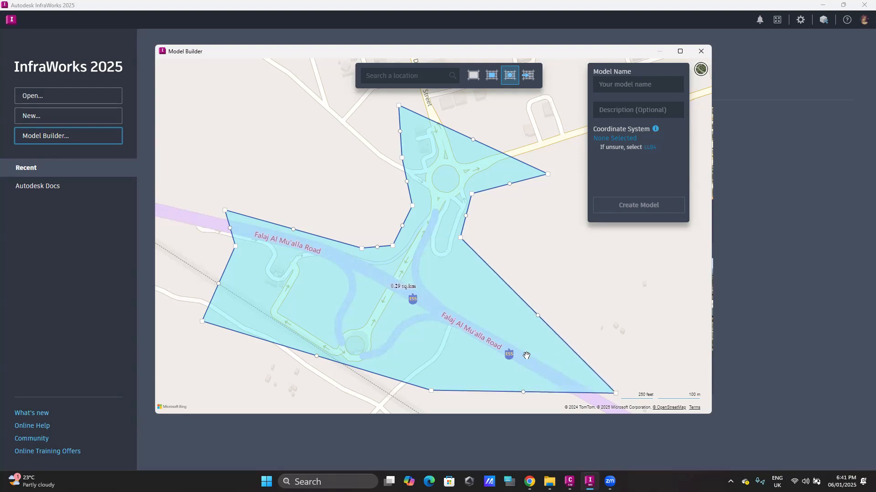
Step: Pull the polygon's southern edge in along the south side of Falaj Al Mu'alla Road east of the interchange, reaching about 0.27 sq.km
{"action": "left_click_drag", "start_coordinate": [521, 390], "coordinate": [458, 348]}
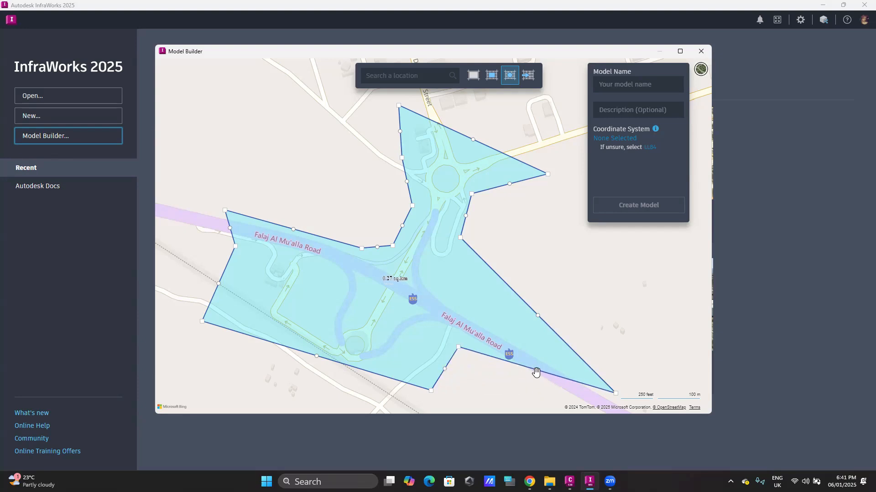
{"action": "left_click_drag", "start_coordinate": [537, 370], "coordinate": [568, 401]}
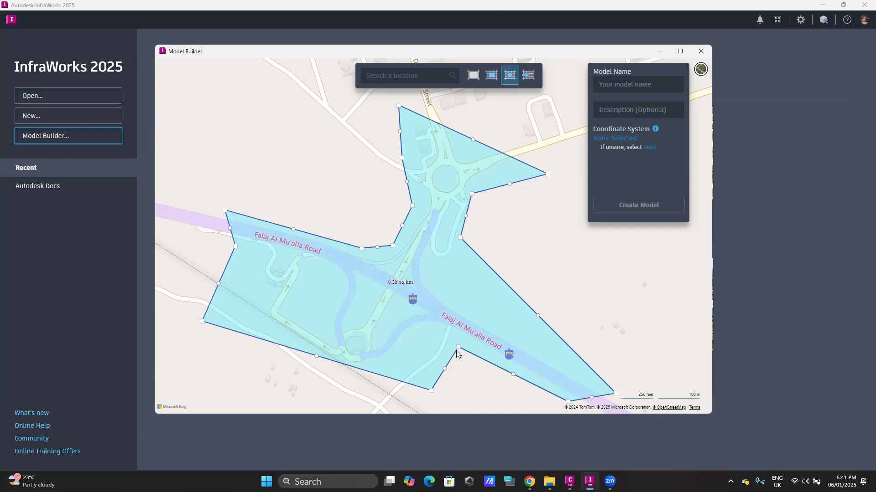
{"action": "left_click_drag", "start_coordinate": [458, 347], "coordinate": [435, 330]}
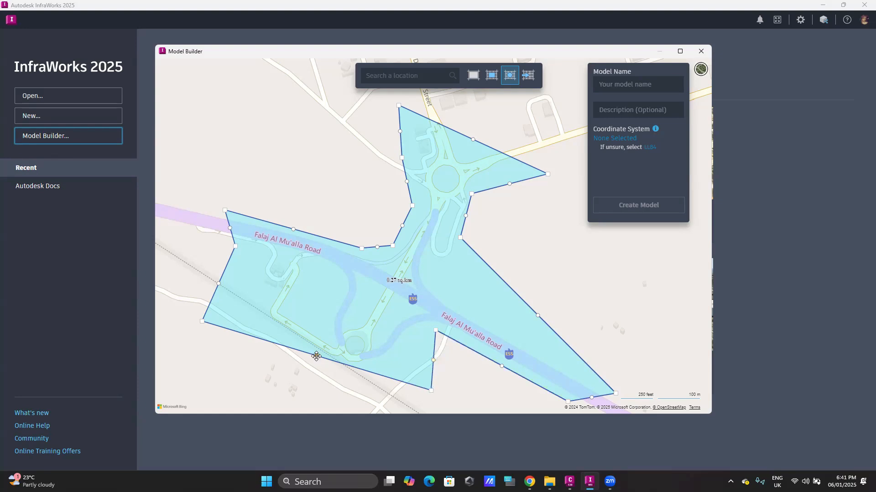
Step: Fit the polygon's southwest edge around the loop road and extend its west end as a narrow strip along Falaj Al Mu'alla Road
{"action": "mouse_move", "coordinate": [316, 356]}
{"action": "left_mouse_down"}
{"action": "mouse_move", "coordinate": [309, 371]}
{"action": "mouse_move", "coordinate": [311, 358]}
{"action": "left_mouse_up"}
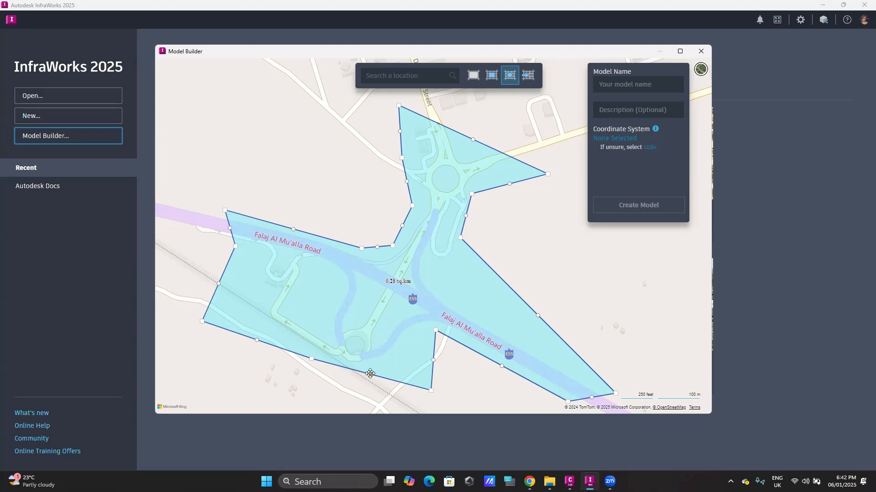
{"action": "left_click_drag", "start_coordinate": [370, 374], "coordinate": [365, 372]}
{"action": "left_click_drag", "start_coordinate": [203, 320], "coordinate": [246, 309]}
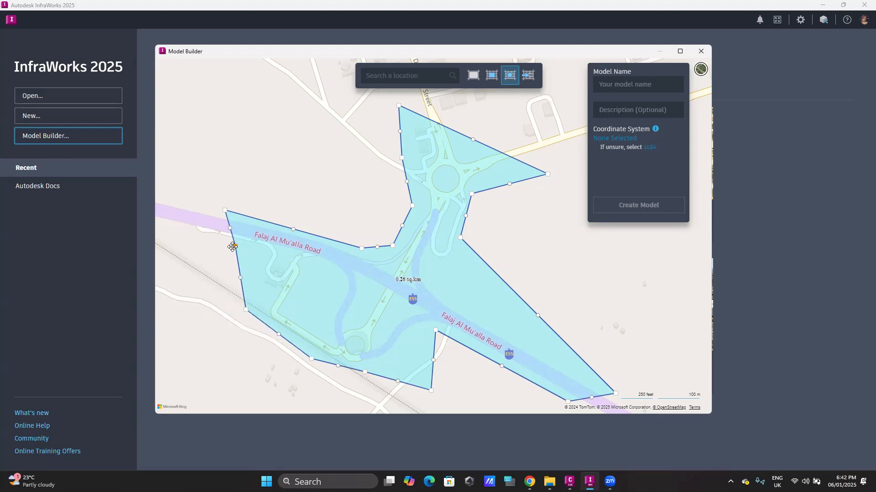
{"action": "left_click_drag", "start_coordinate": [234, 246], "coordinate": [161, 223]}
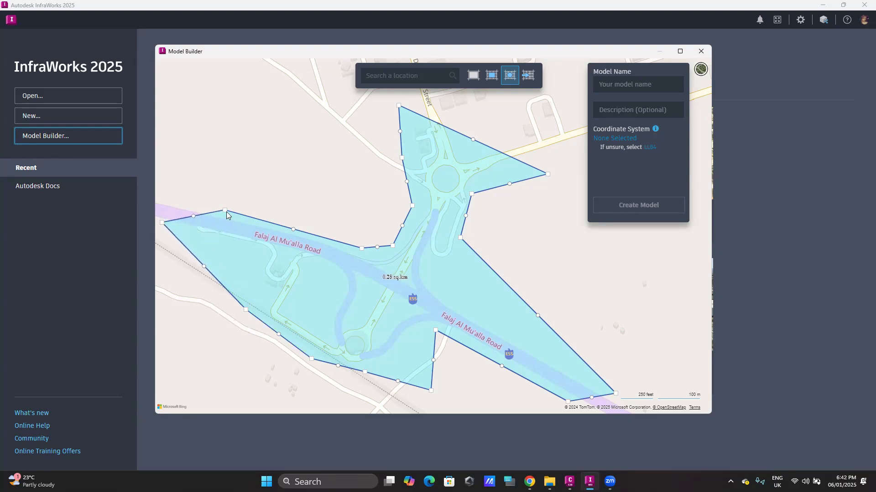
{"action": "left_click_drag", "start_coordinate": [225, 210], "coordinate": [165, 195]}
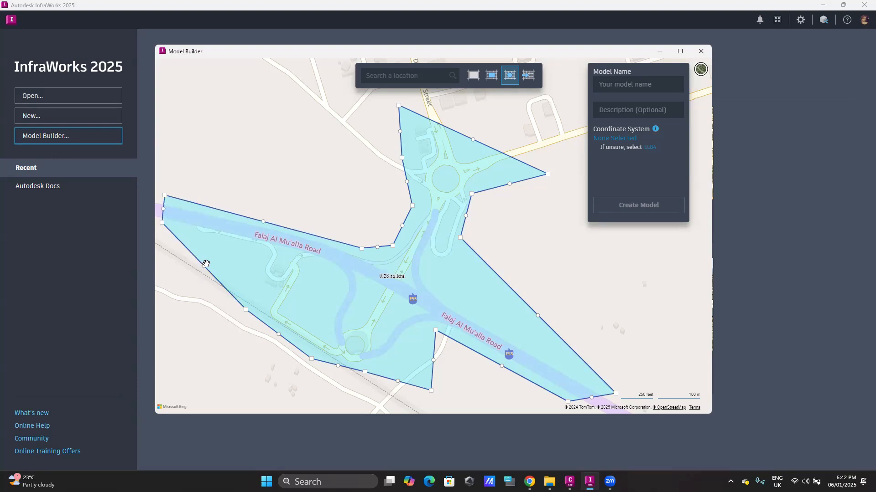
{"action": "left_click_drag", "start_coordinate": [206, 264], "coordinate": [260, 256]}
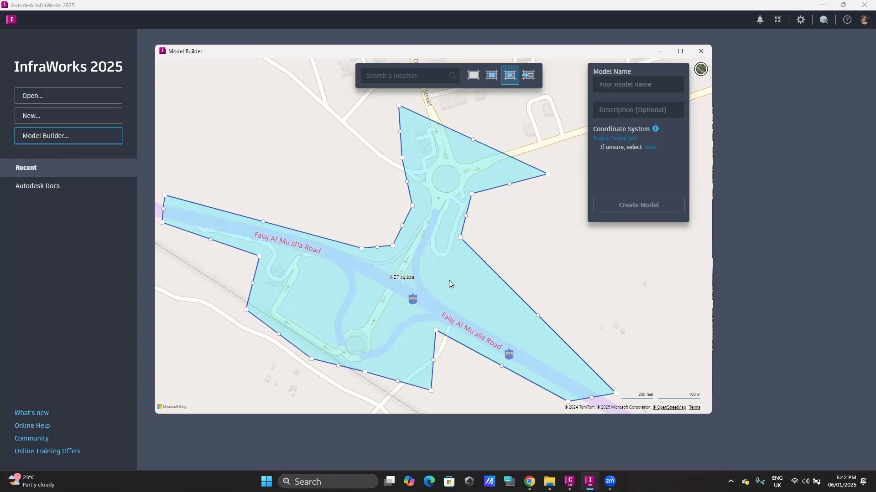
Step: Narrow the polygon's eastern arm to a strip along Falaj Al Mu'alla Road and trim its southern corner near the small roundabout, reaching about 0.23 sq.km
{"action": "left_click_drag", "start_coordinate": [536, 314], "coordinate": [430, 251]}
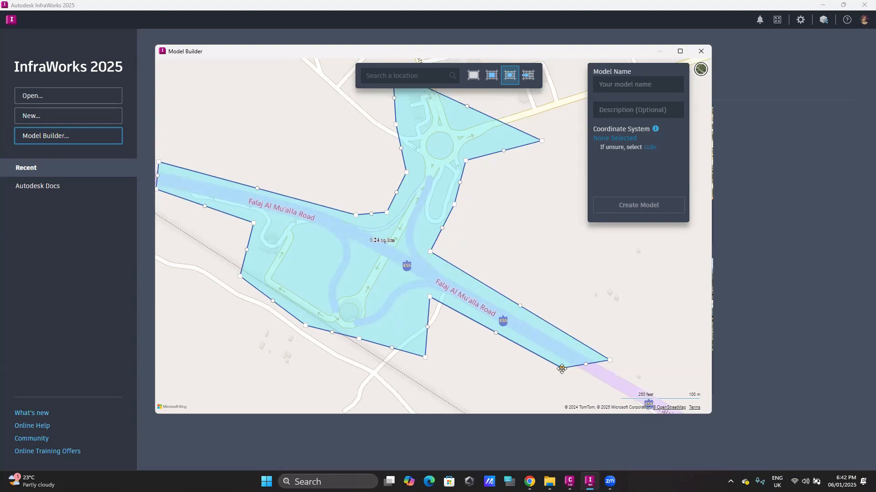
{"action": "left_click_drag", "start_coordinate": [562, 368], "coordinate": [592, 392]}
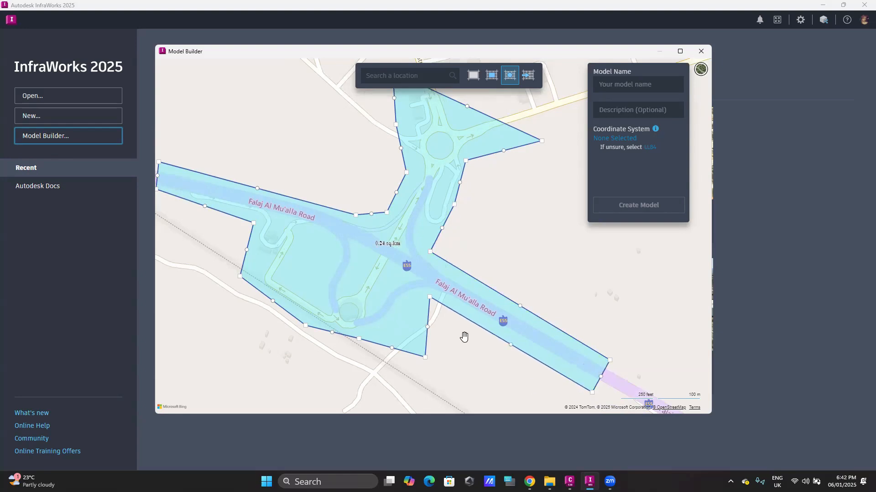
{"action": "left_click_drag", "start_coordinate": [424, 357], "coordinate": [402, 330]}
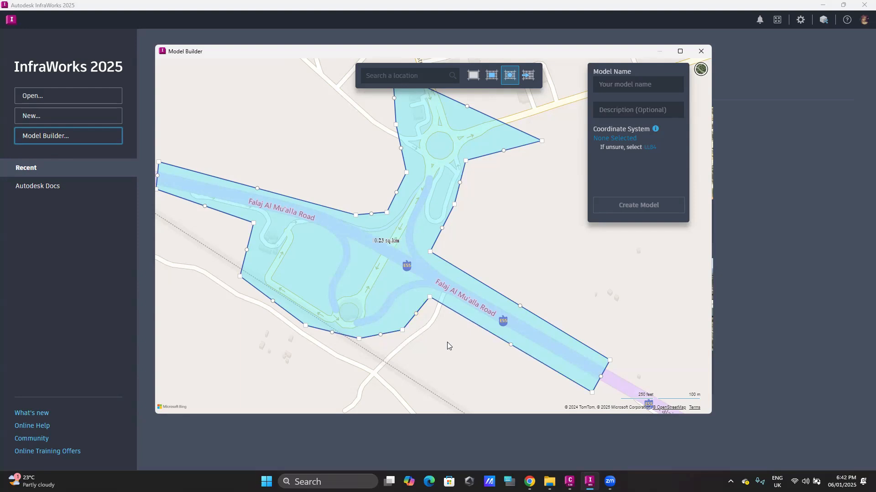
Step: Name the model Salama UAQ, leave the description empty, and set the coordinate system to LL84
{"action": "left_click", "coordinate": [632, 84]}
{"action": "type", "text": "s"}
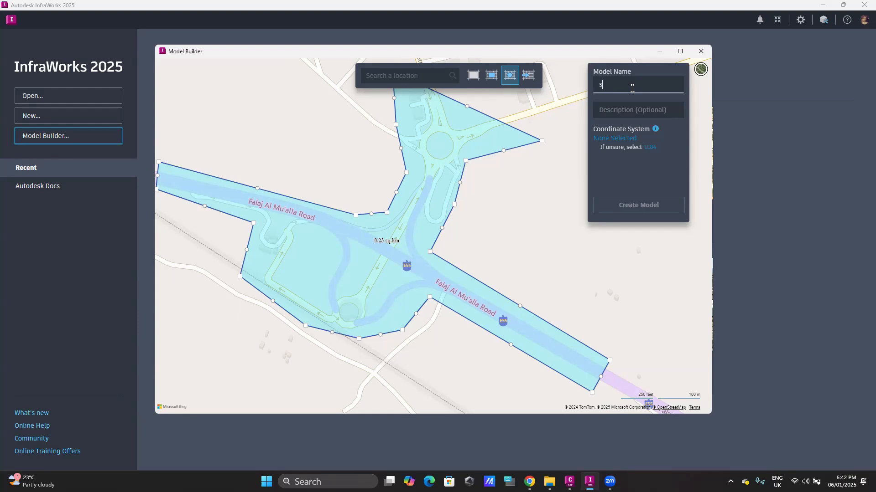
{"action": "key", "text": "BackSpace"}
{"action": "key", "text": "BackSpace"}
{"action": "type", "text": "S"}
{"action": "type", "text": "UAQ"}
{"action": "left_click", "coordinate": [634, 109]}
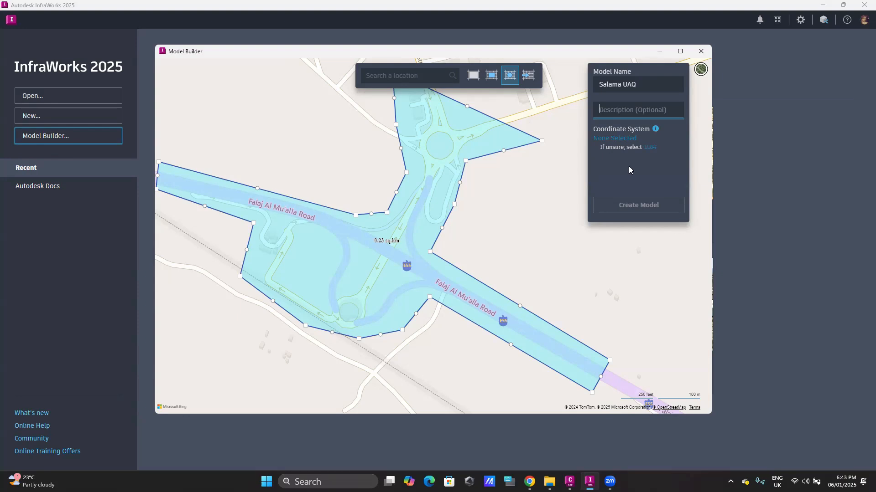
{"action": "left_click", "coordinate": [651, 147]}
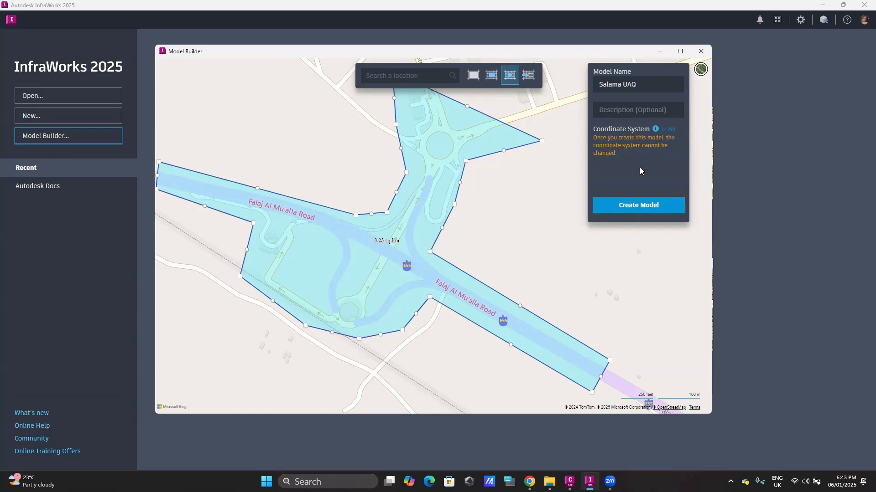
Step: Create the model from the polygon area, accept the preparation notice, and close Model Builder
{"action": "left_click", "coordinate": [628, 208]}
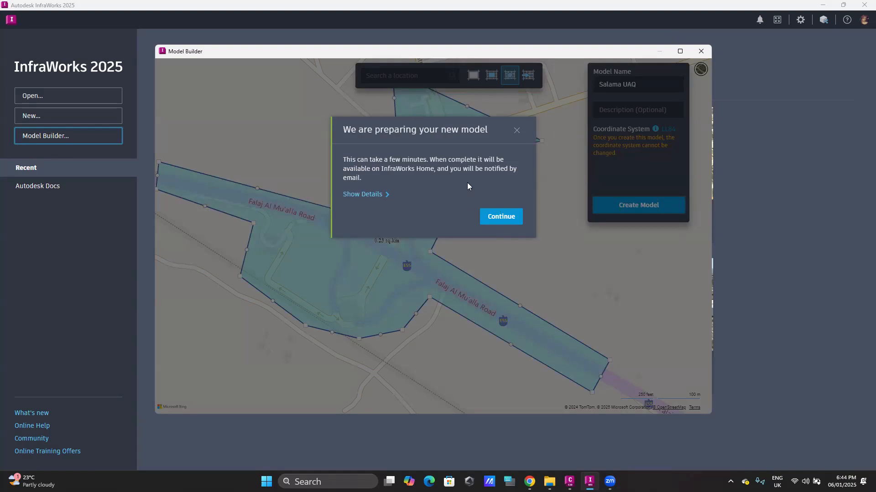
{"action": "left_click", "coordinate": [489, 218]}
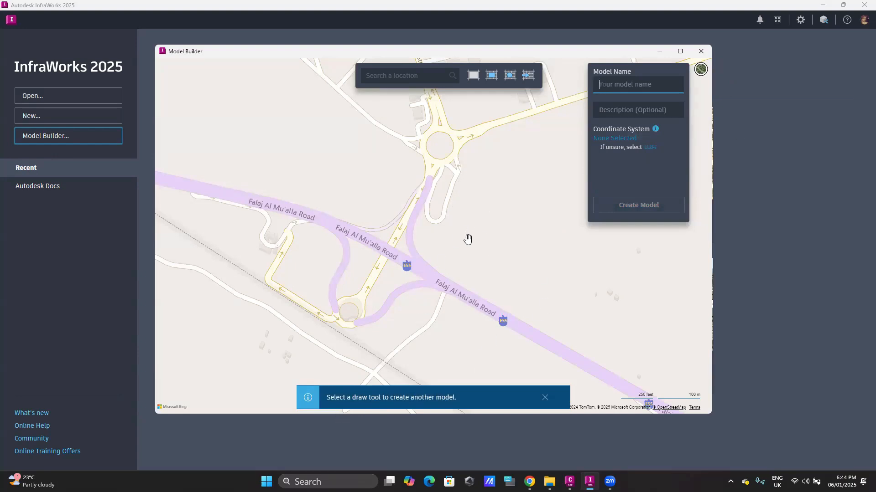
{"action": "left_click", "coordinate": [701, 51]}
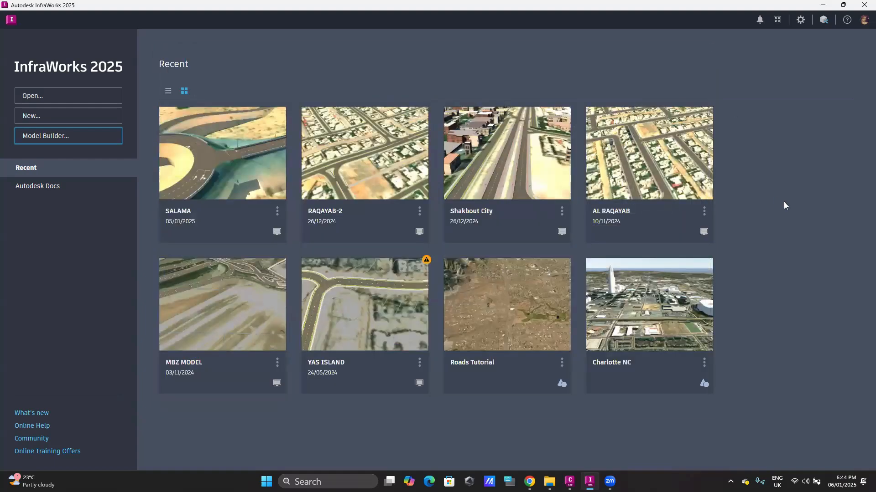